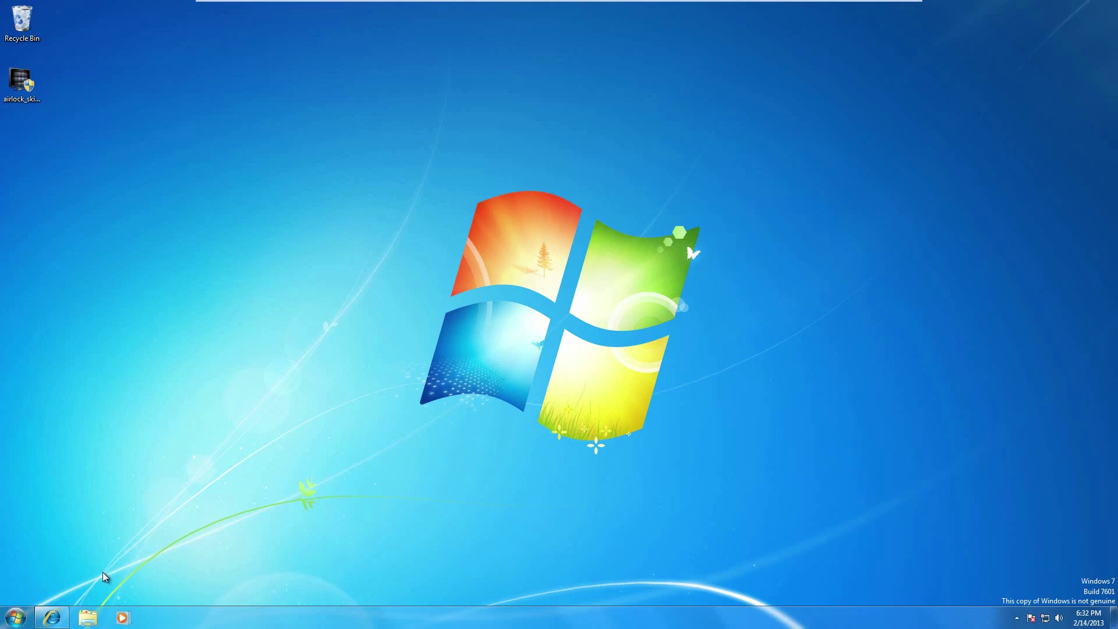
- Restore the Internet Explorer window showing the airlock.jpg skin pack preview
click(61, 618)
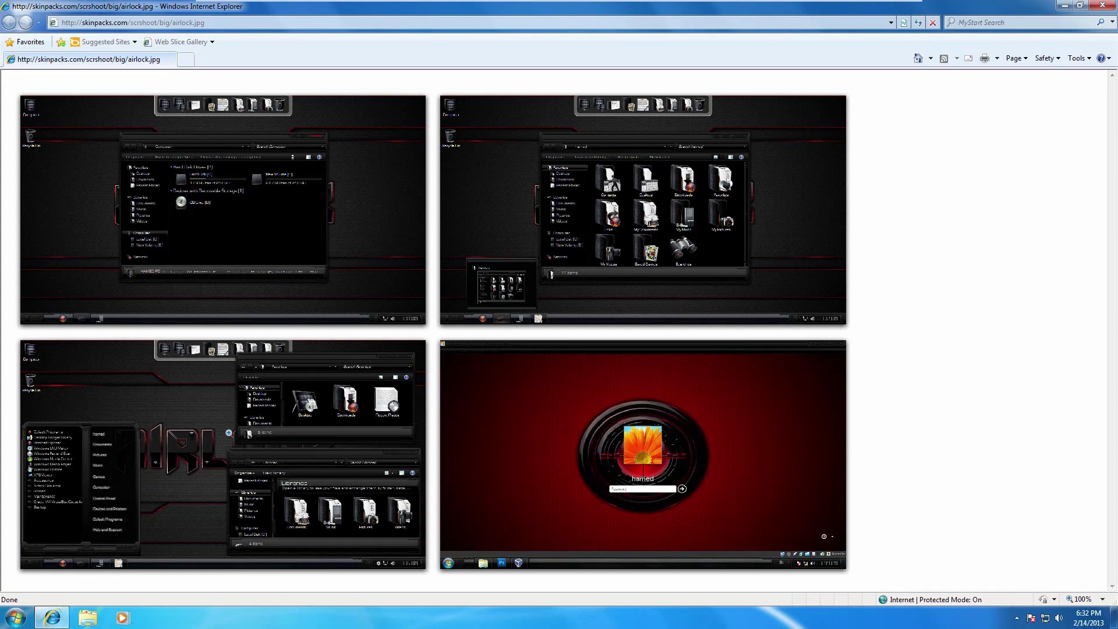
- View the four Airlock screenshots at full size, then minimize Internet Explorer
click(255, 320)
scroll(245, 307, up, 3)
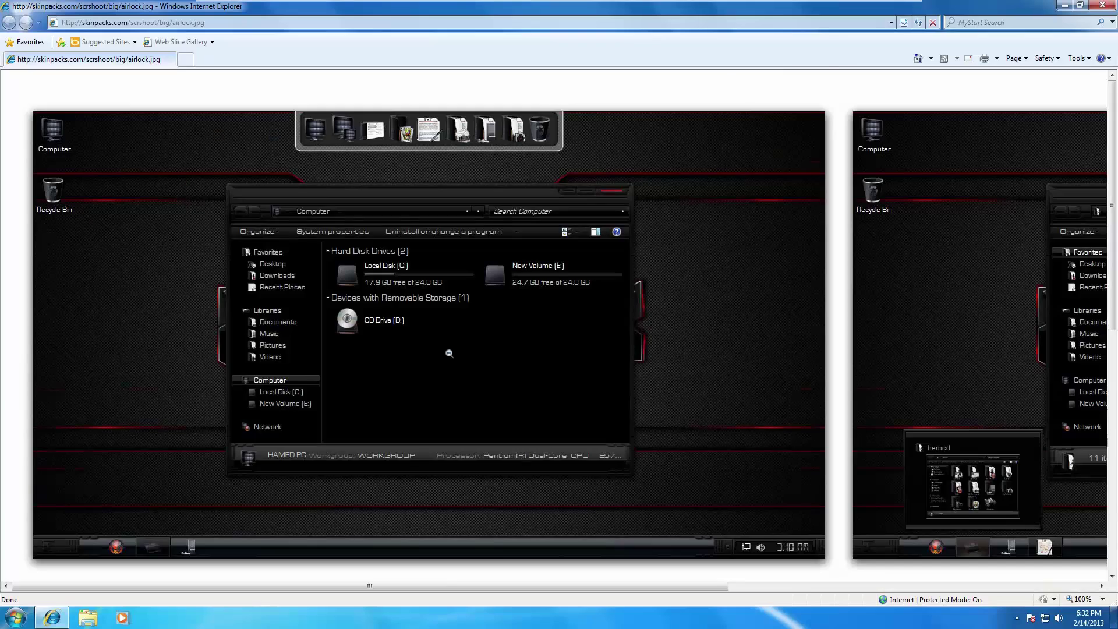
scroll(448, 352, down, 8)
scroll(449, 353, up, 8)
click(1063, 8)
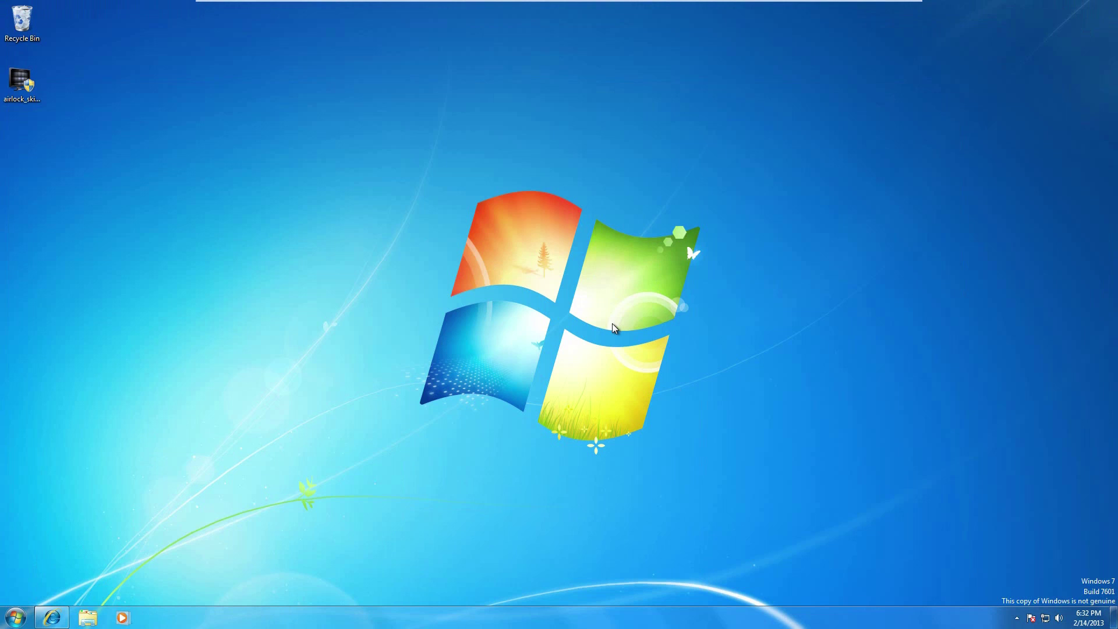
click(16, 618)
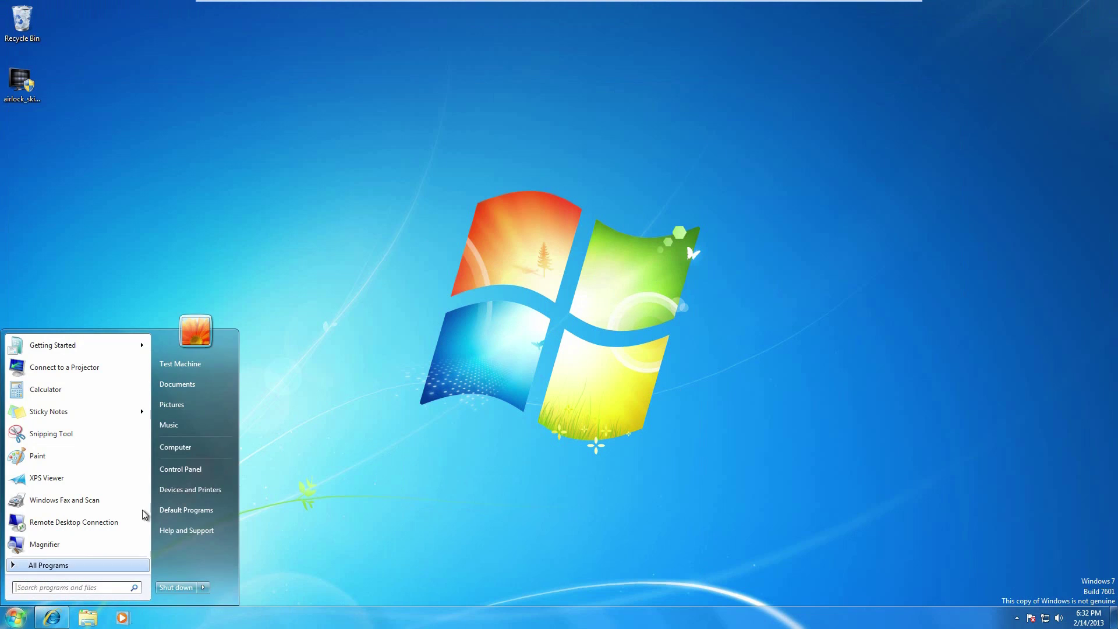
right_click(185, 442)
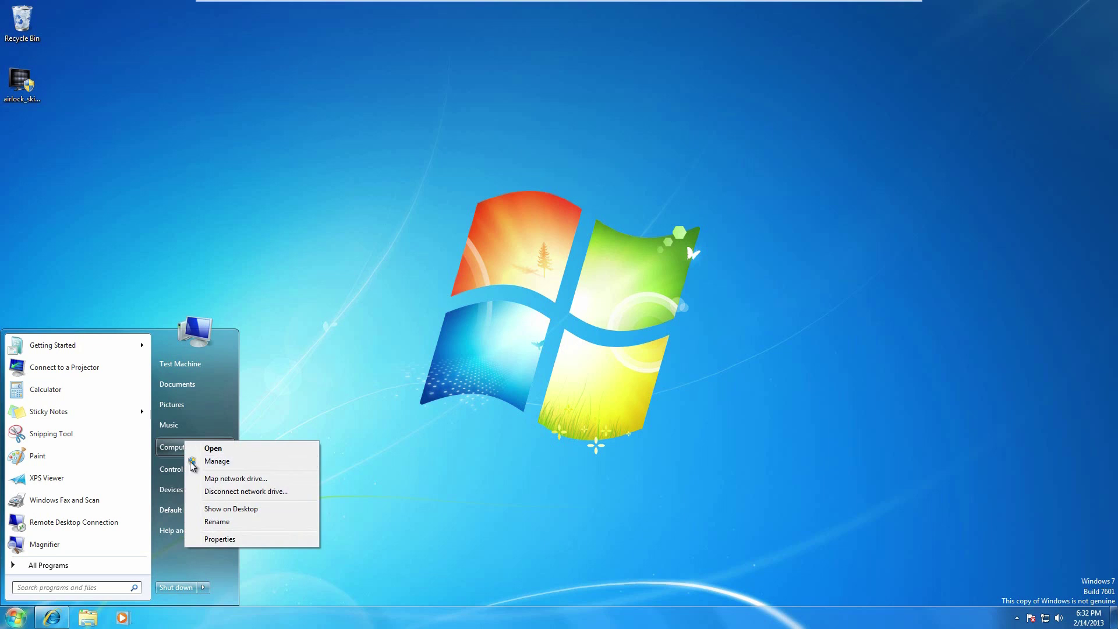
click(217, 538)
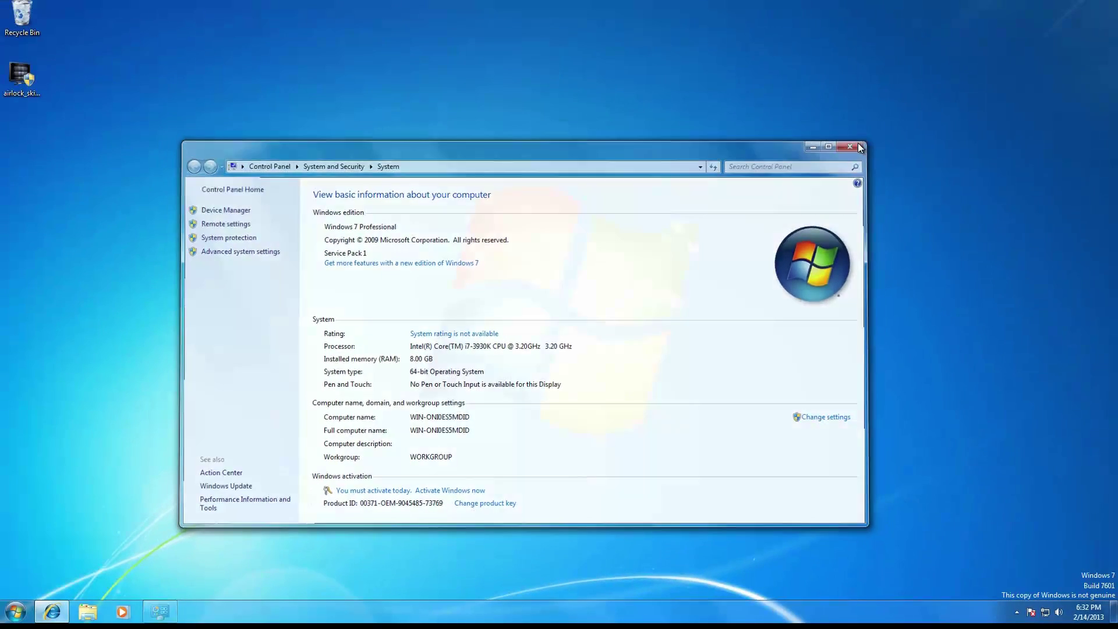
key(alt+F4)
click(20, 76)
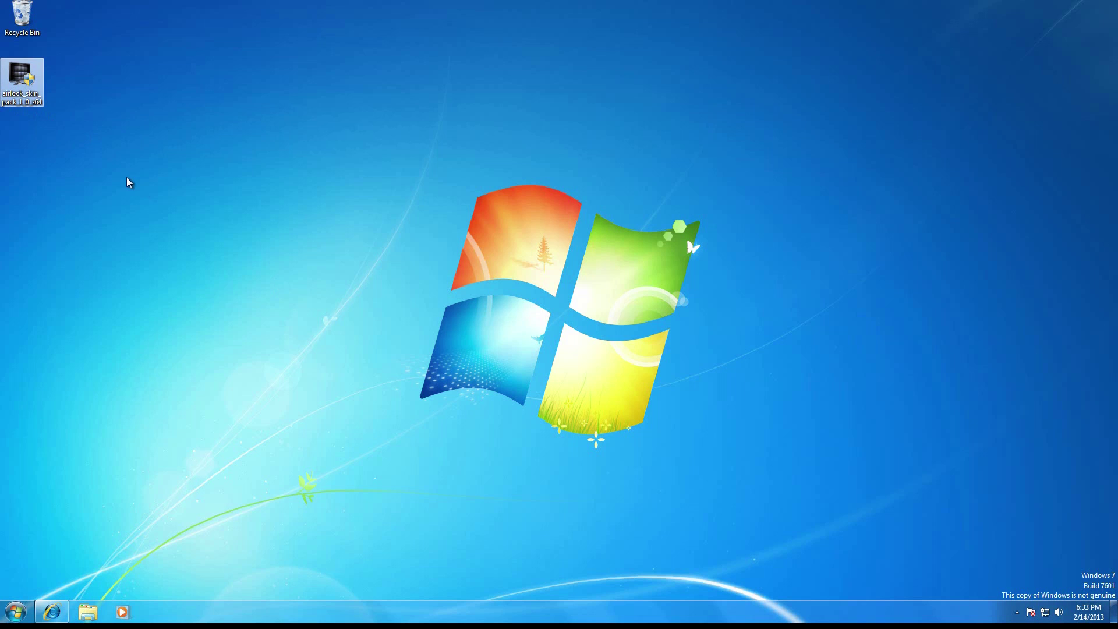
- Launch the Airlock Skin Pack installer, allow it through UAC, and accept the license agreement
key(Return)
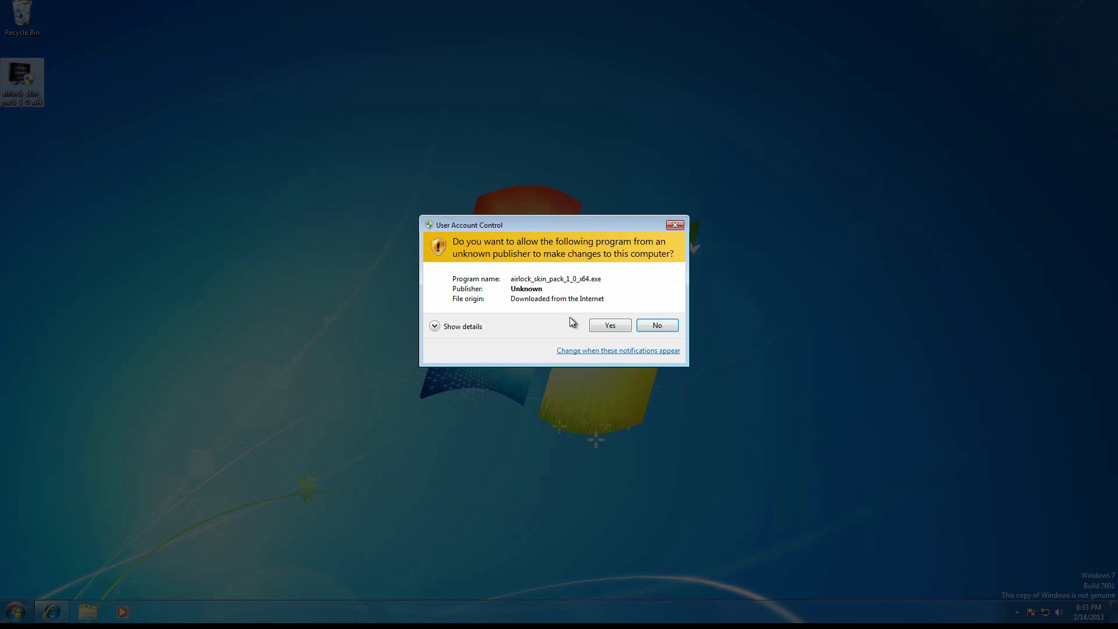
click(595, 326)
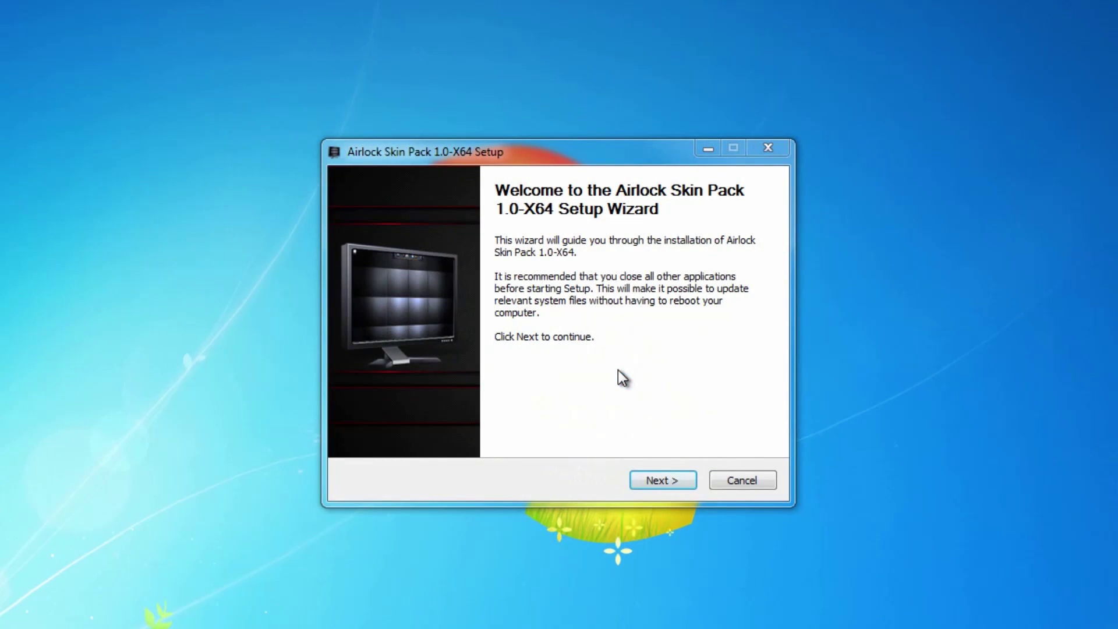
click(659, 481)
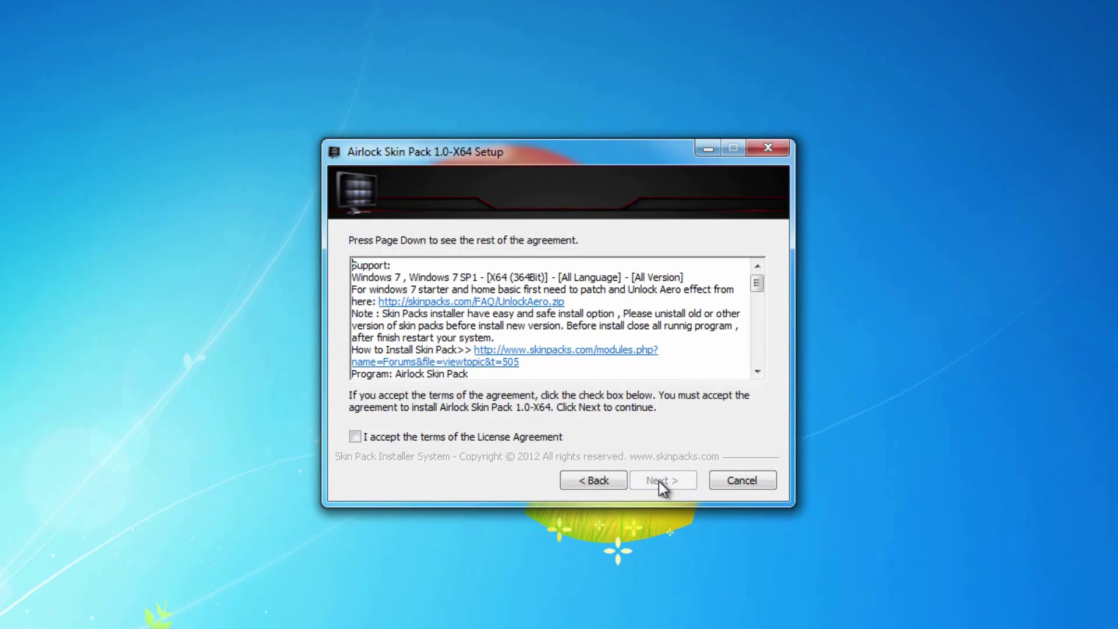
click(535, 434)
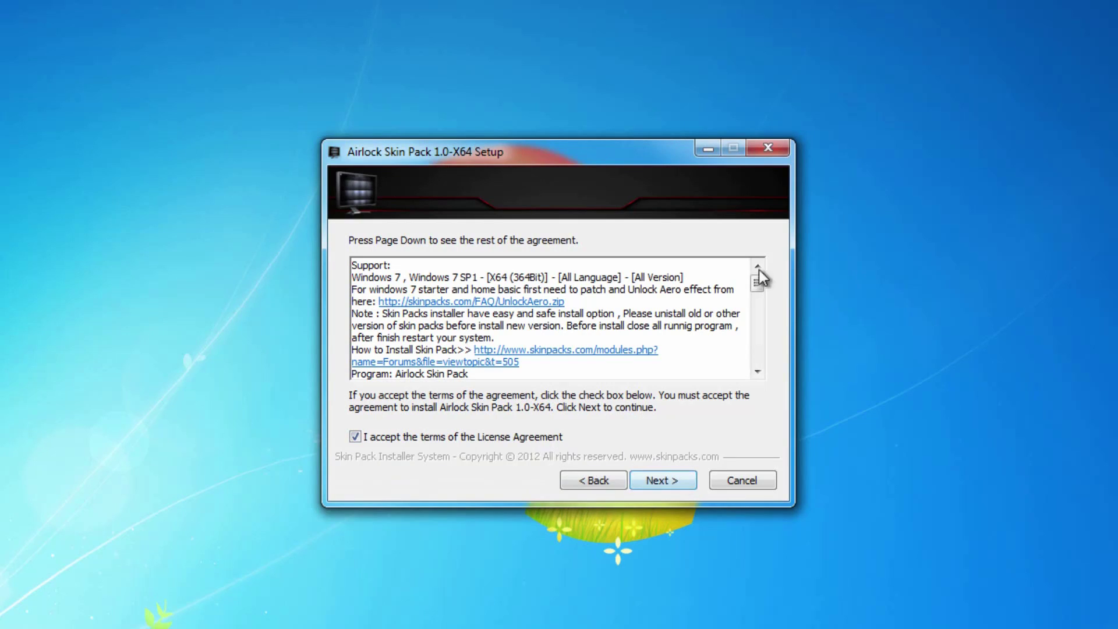
mouse_move(756, 286)
mouse_down()
mouse_move(757, 373)
mouse_move(750, 268)
mouse_up()
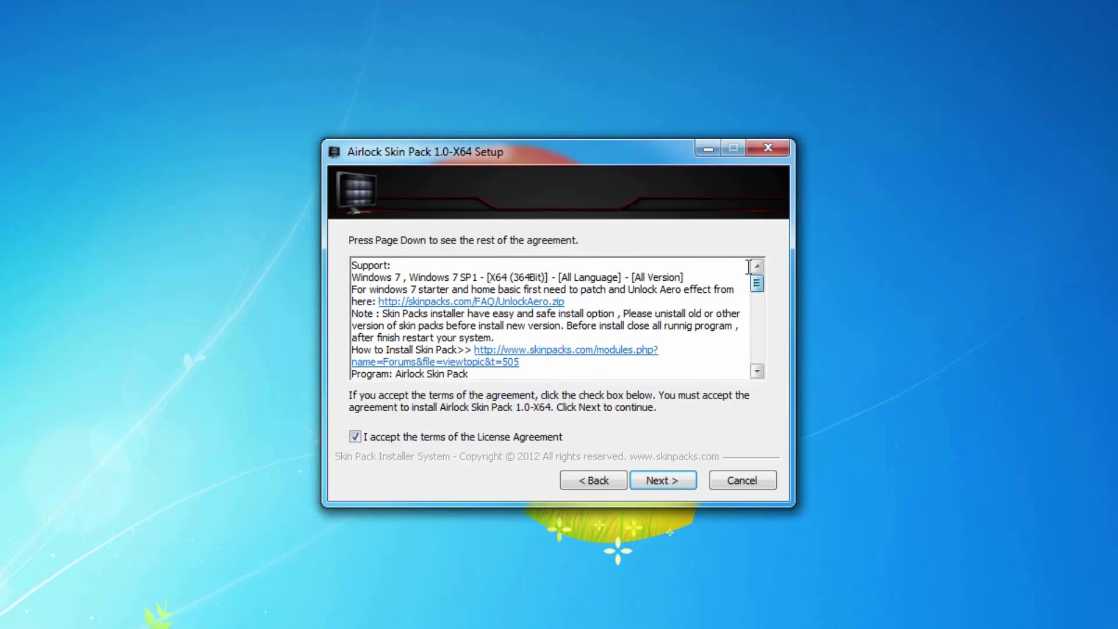
click(659, 481)
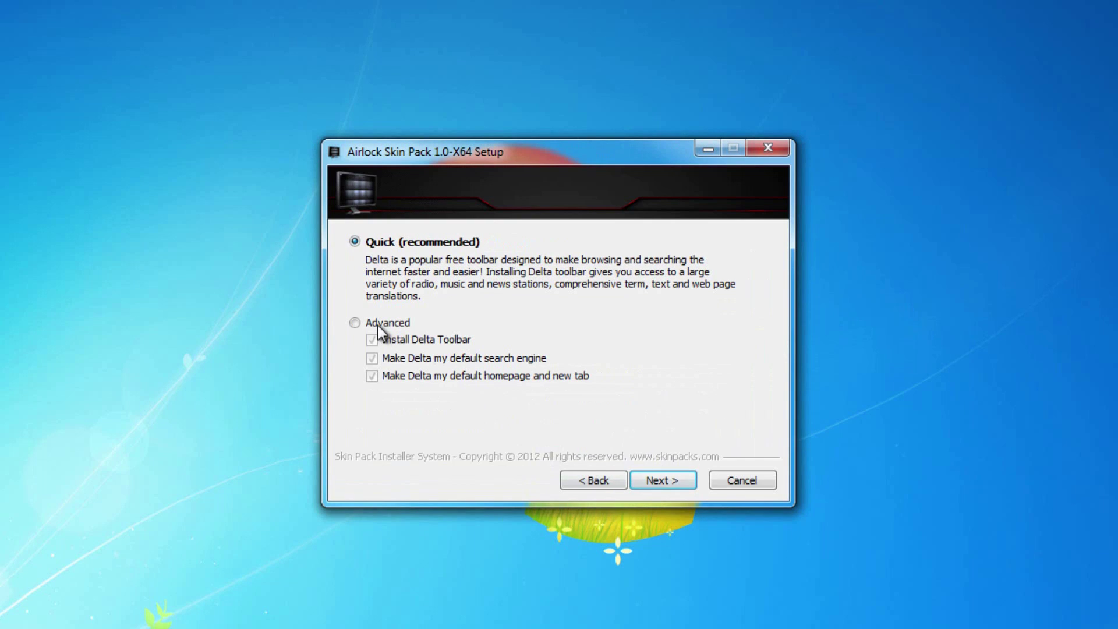
- Under Advanced, decline the Delta toolbar and Delta default search engine
click(354, 323)
click(371, 359)
click(374, 338)
click(674, 481)
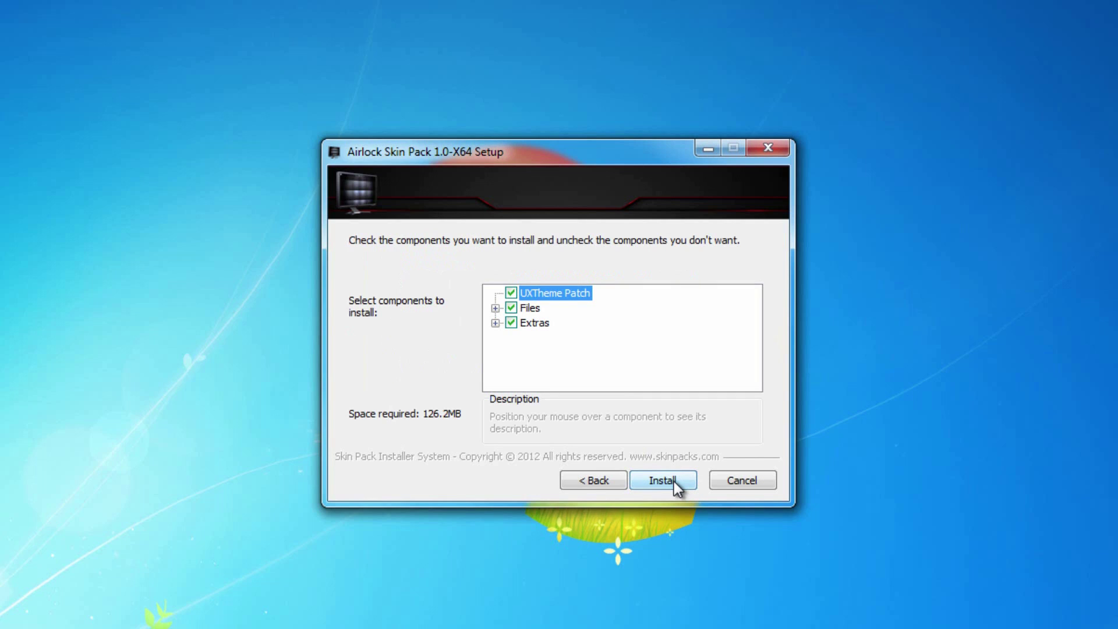
- Install UXTheme Patch, Files and Extras, then finish with Reboot now selected
click(640, 480)
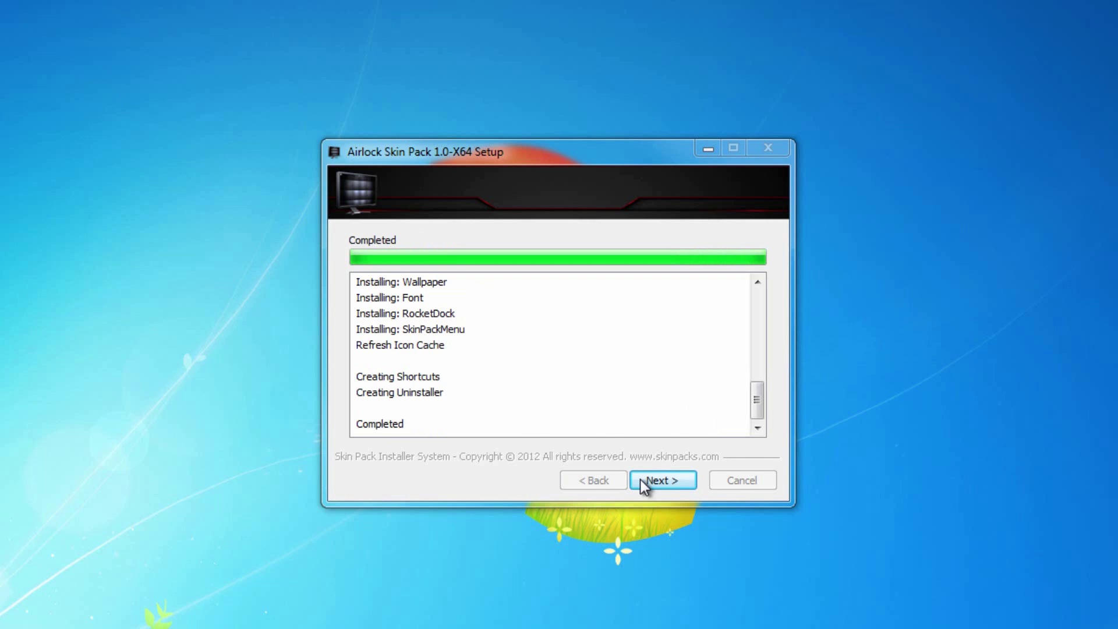
click(643, 479)
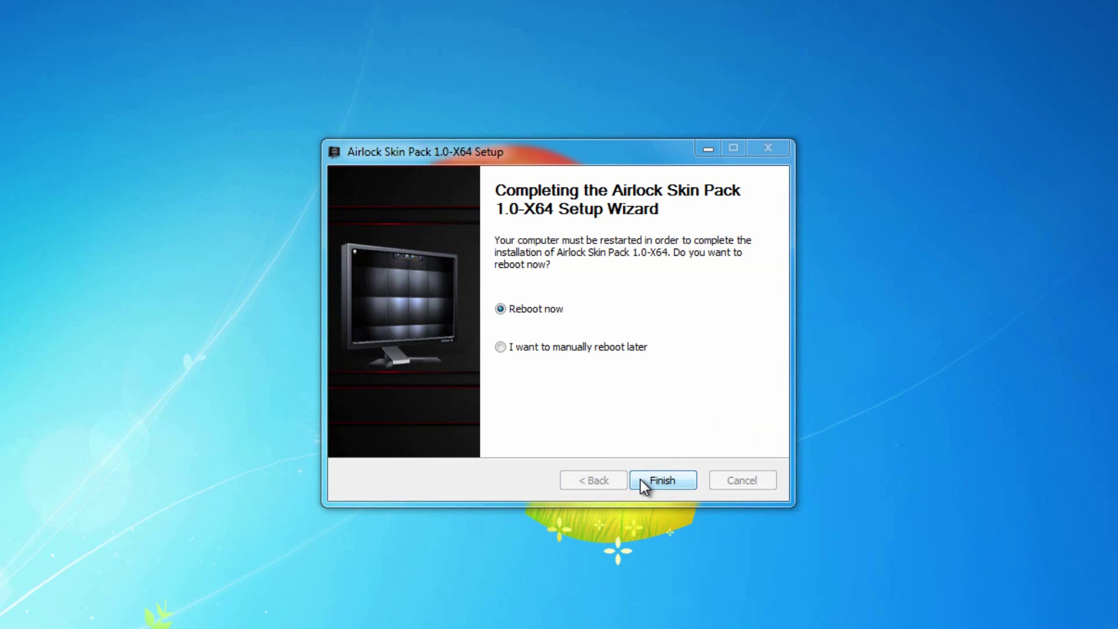
click(679, 484)
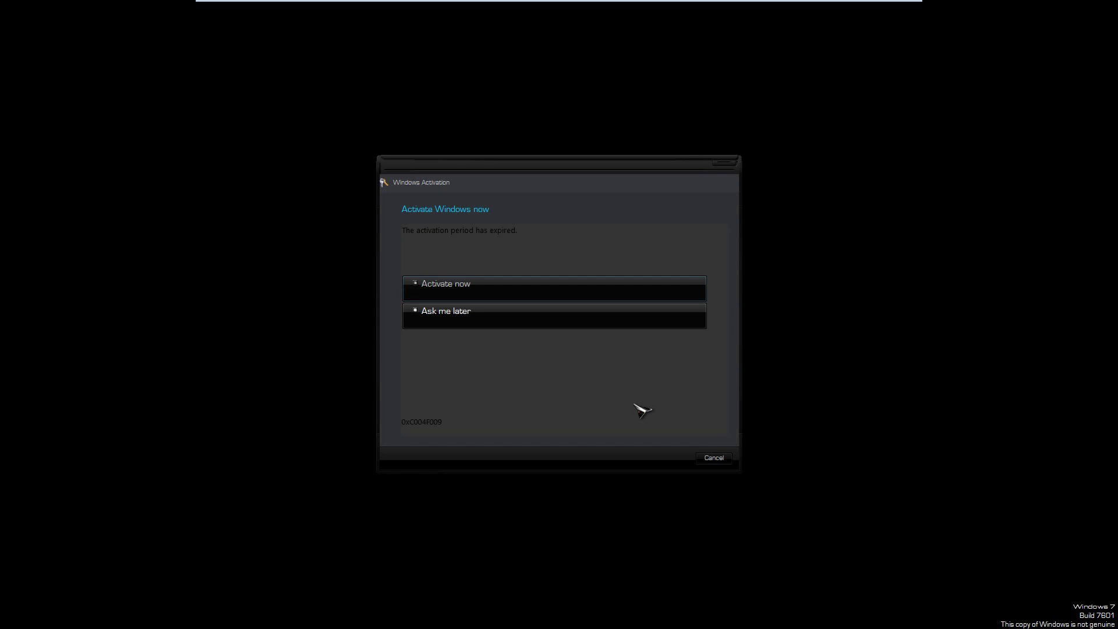
- Choose Ask me later on the Windows Activation prompt so the Airlock desktop loads
click(424, 318)
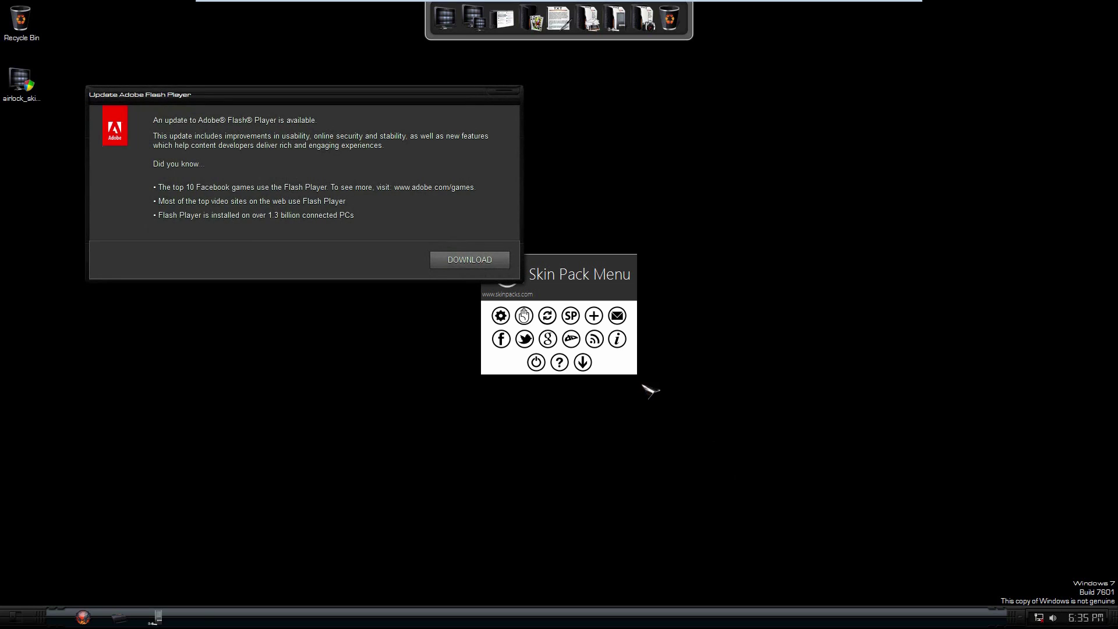
- Close the Flash Player notice and Skin Pack Menu, then apply the Airlock theme in Personalization
click(511, 97)
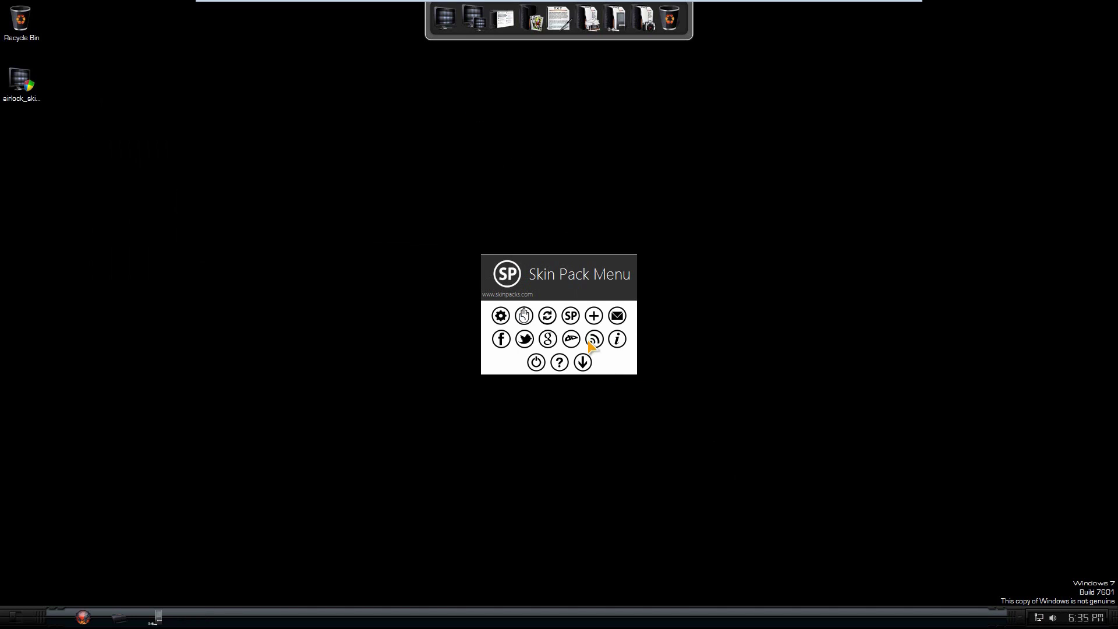
click(536, 362)
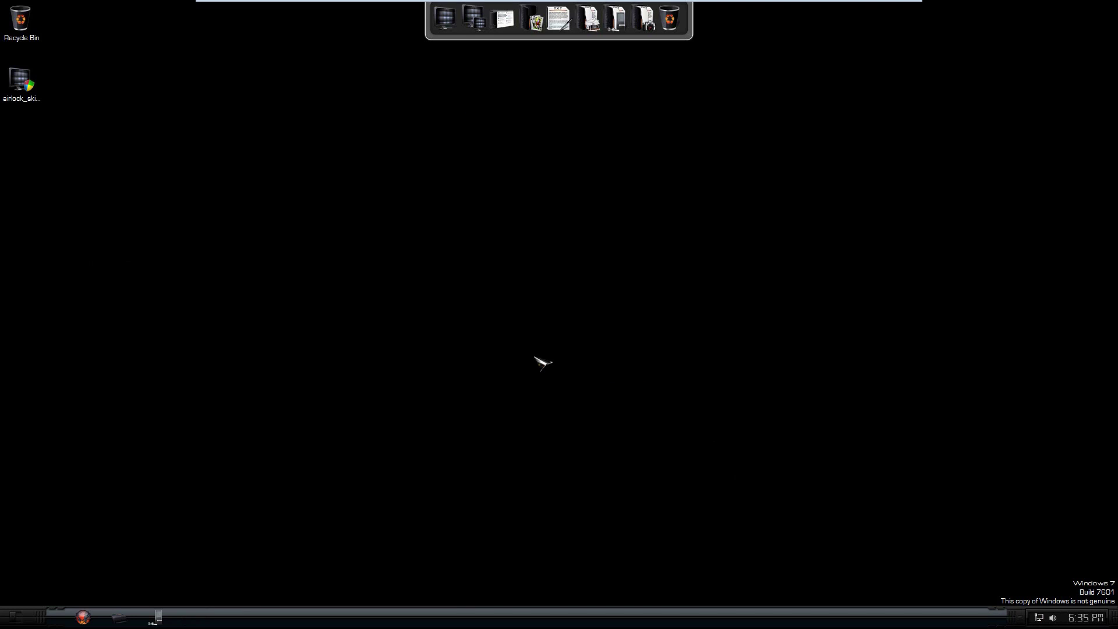
right_click(510, 328)
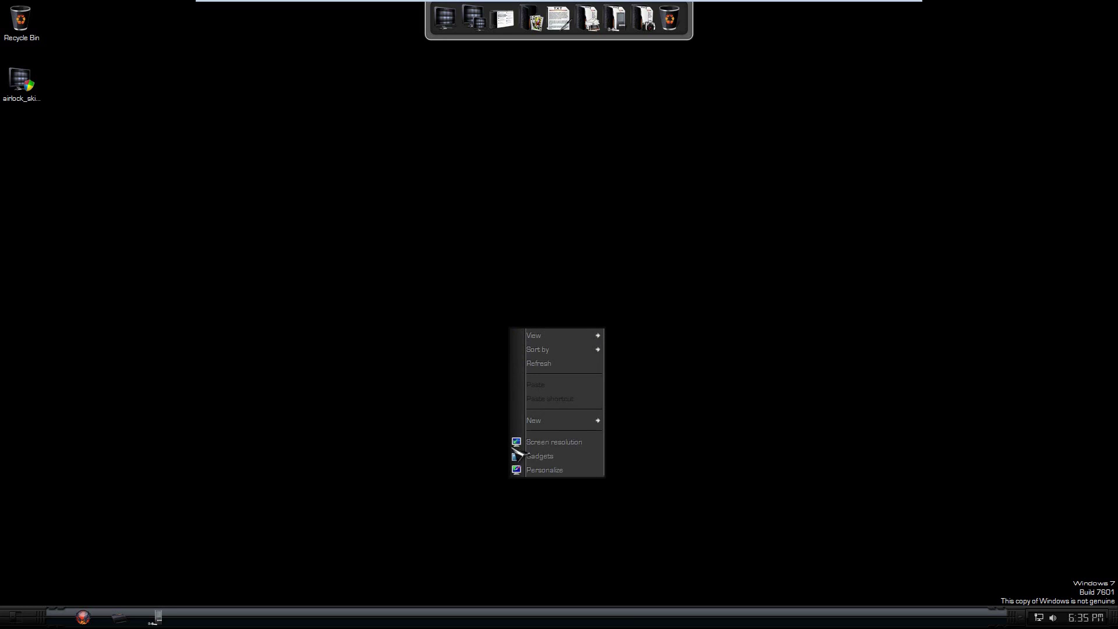
click(520, 469)
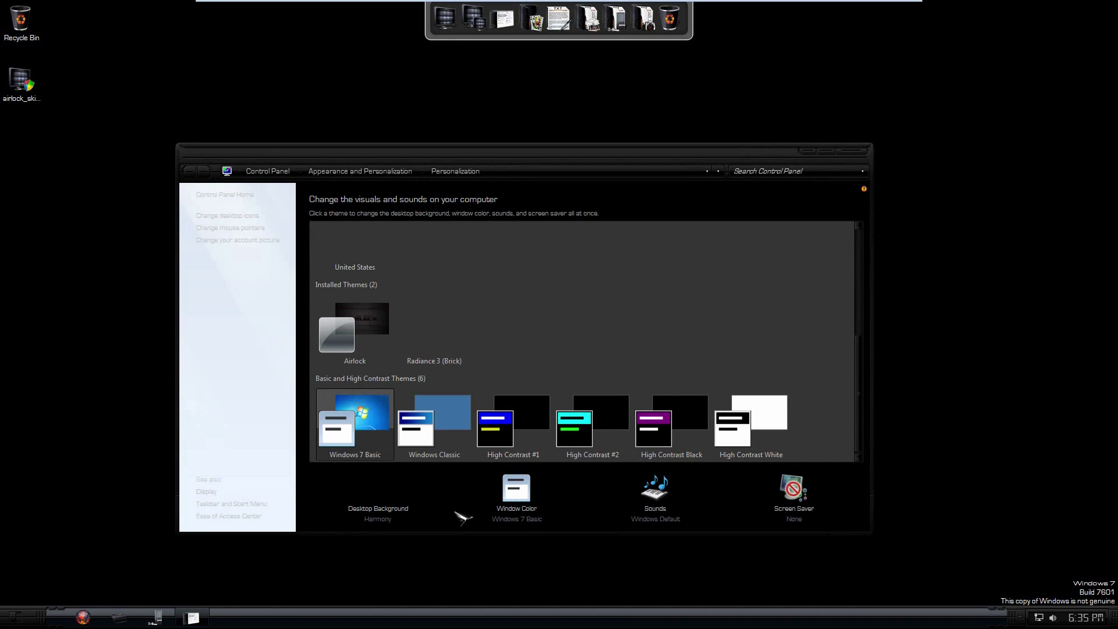
click(368, 337)
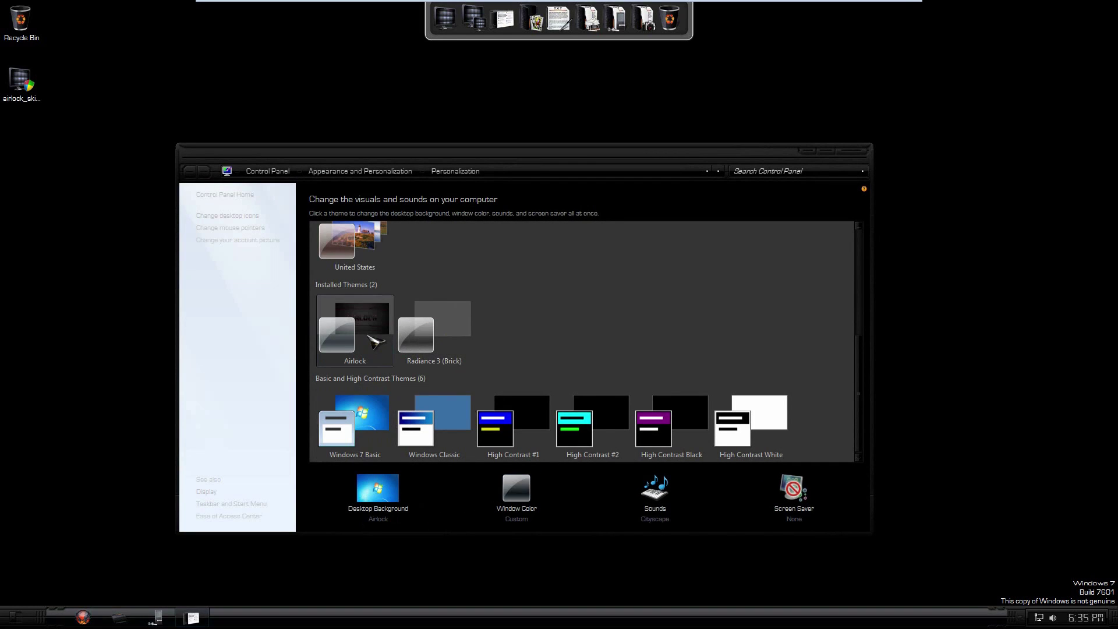
- Choose the second Airlock wallpaper as the desktop background and close the window
click(371, 508)
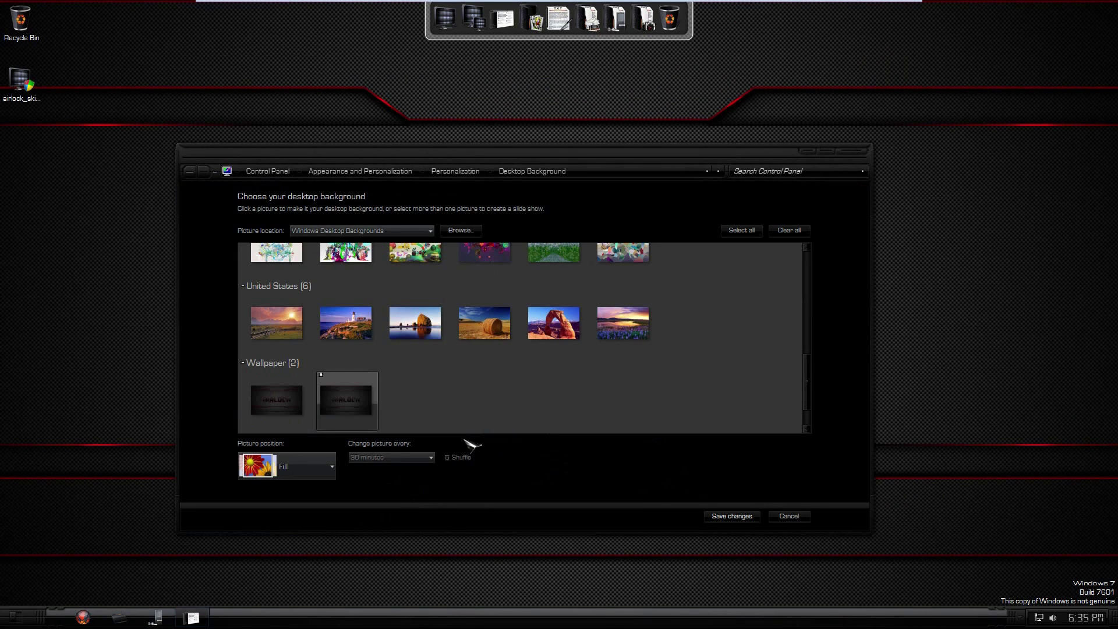
click(288, 405)
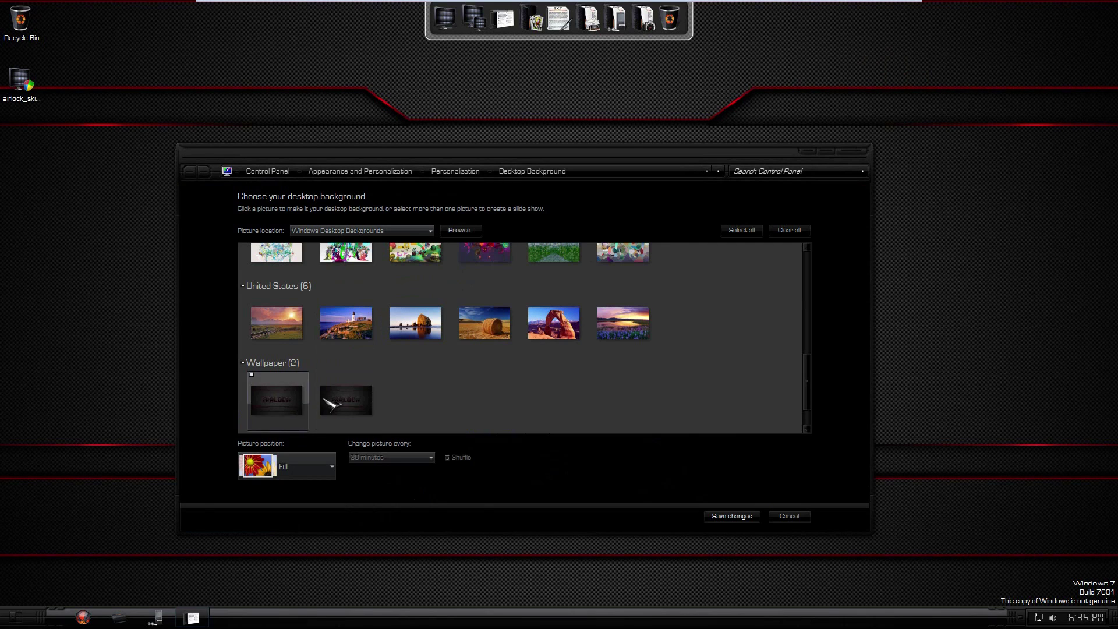
click(347, 402)
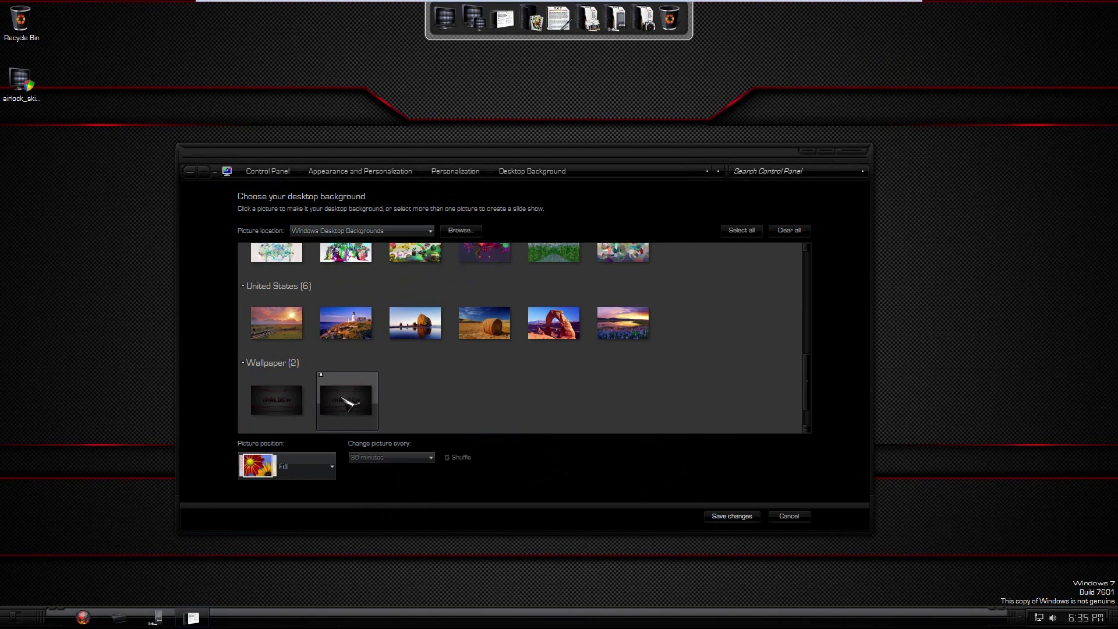
click(856, 152)
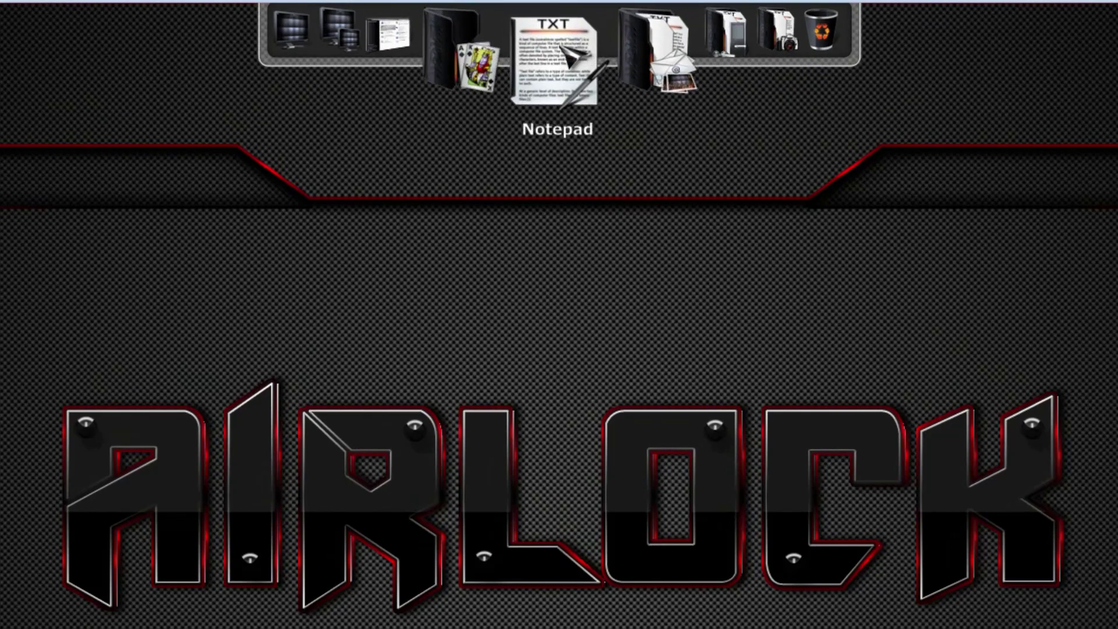
click(564, 52)
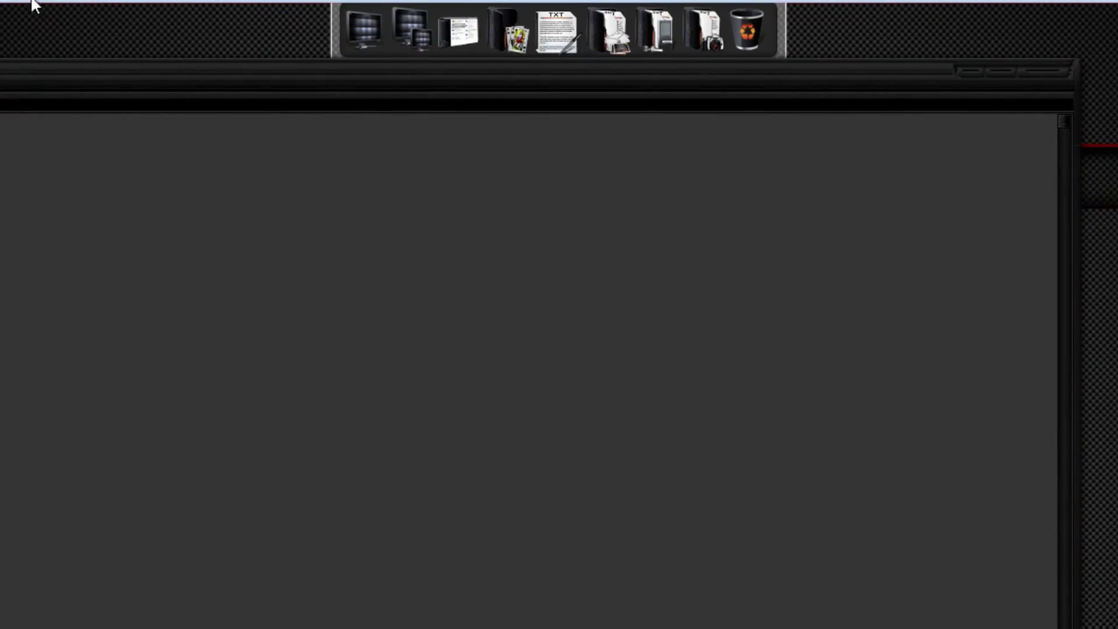
click(1059, 76)
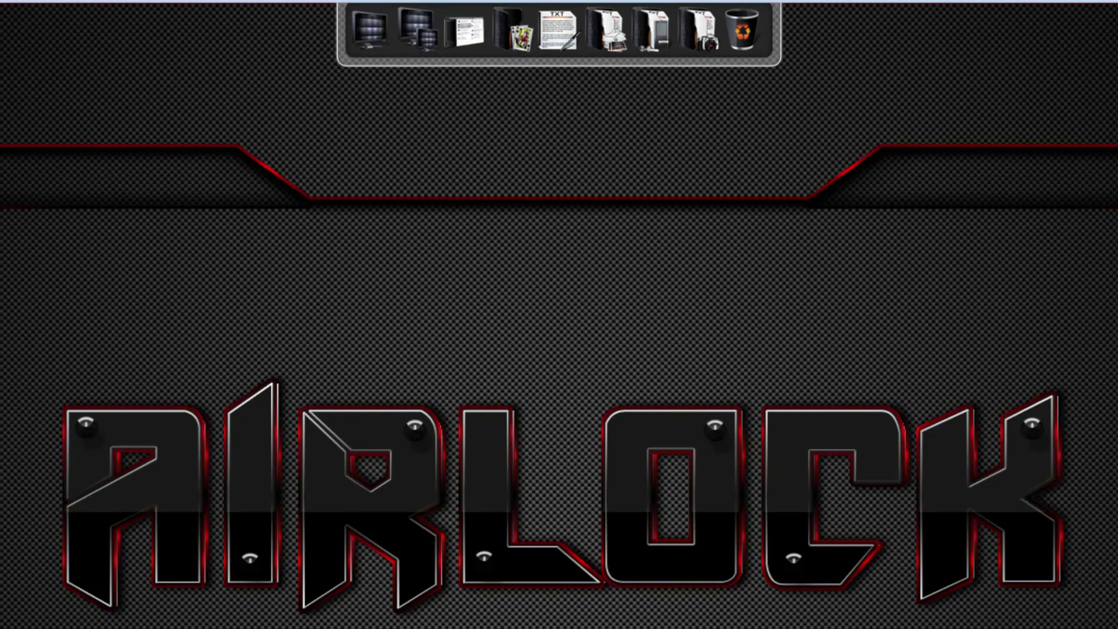
drag(109, 247, 478, 49)
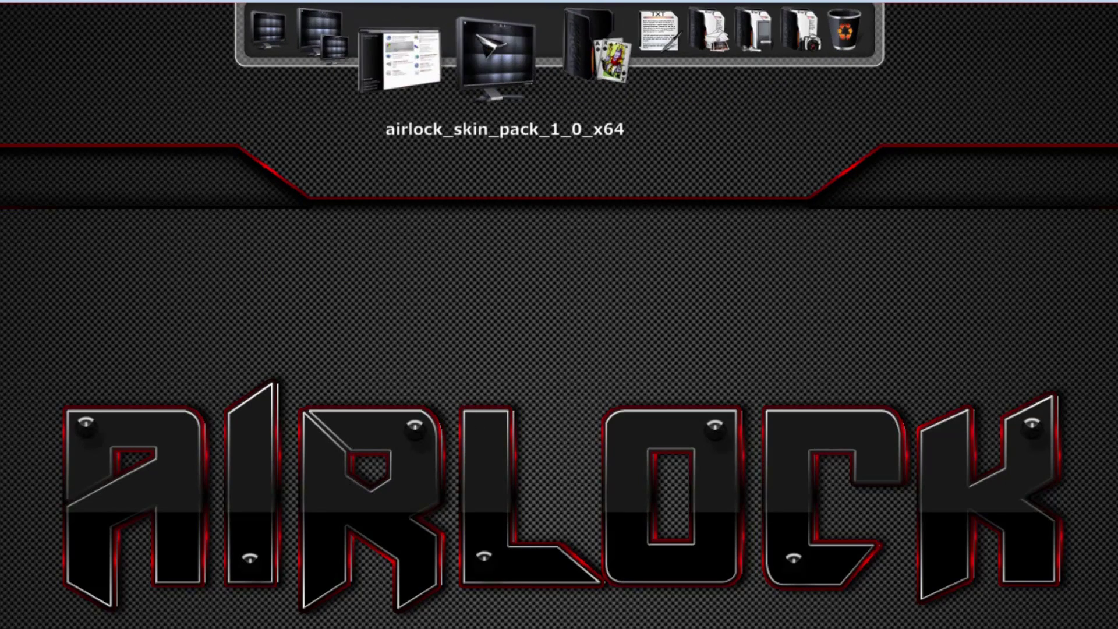
drag(492, 47, 508, 281)
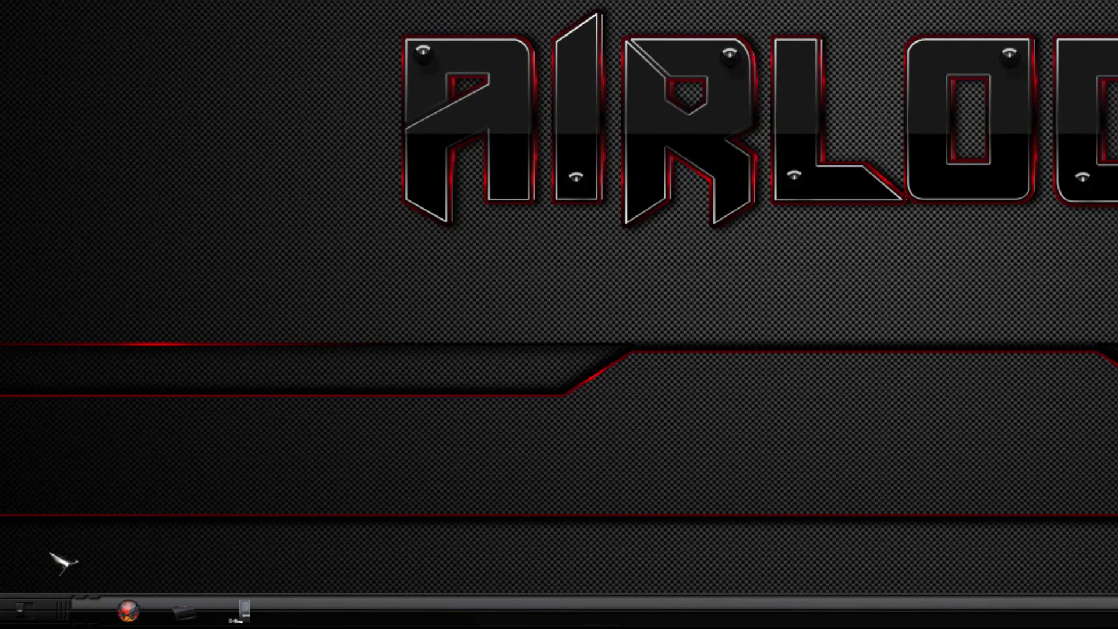
- Show the Start menu's All Programs list, including the Airlock Skin Pack folder, with power options expanded
click(32, 608)
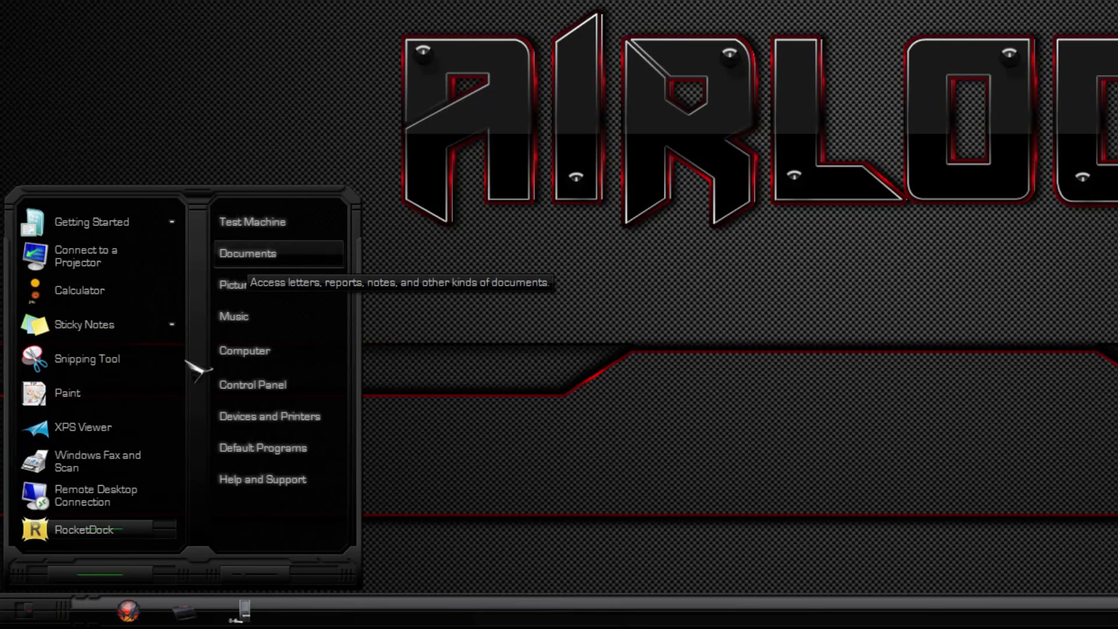
click(100, 575)
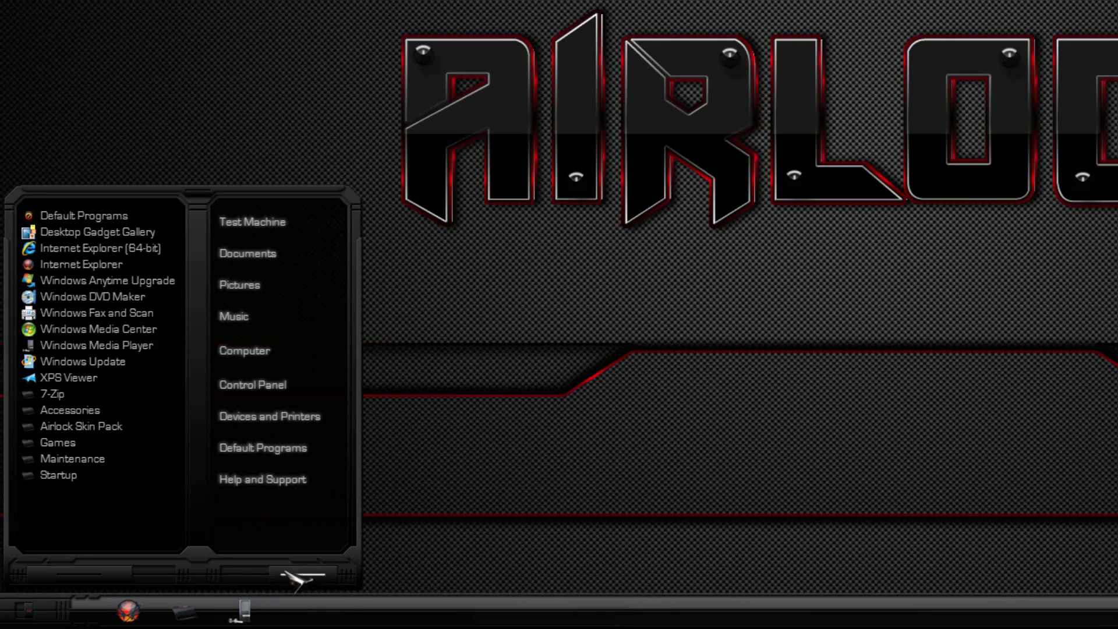
click(343, 578)
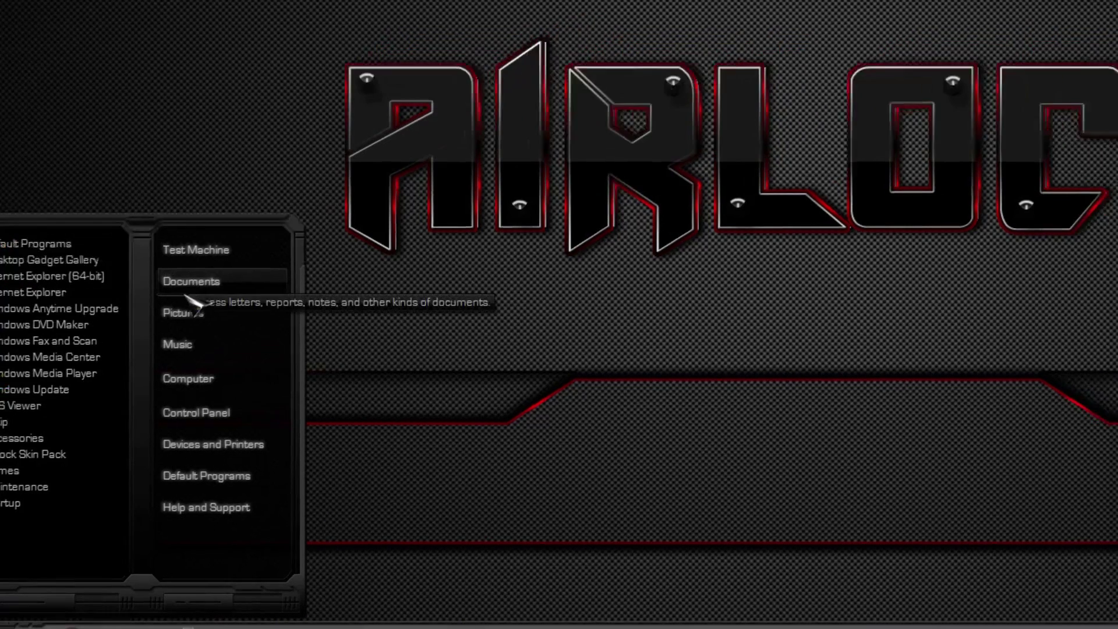
- Open Documents from the Start menu and move via Pictures and Computer to Local Disk (C:)
click(268, 255)
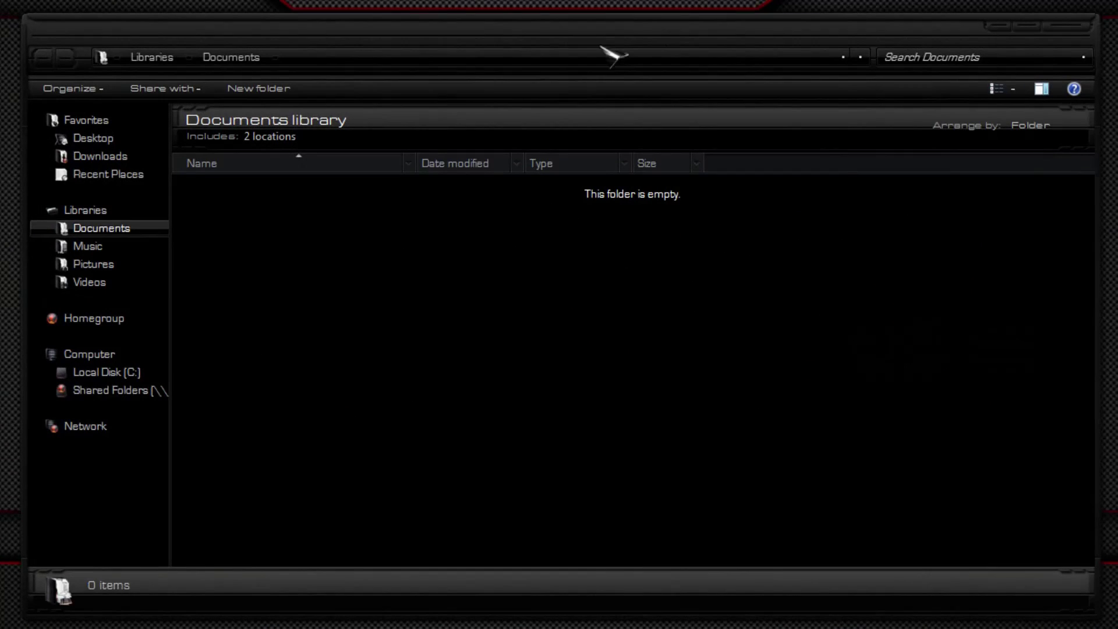
click(93, 264)
click(72, 355)
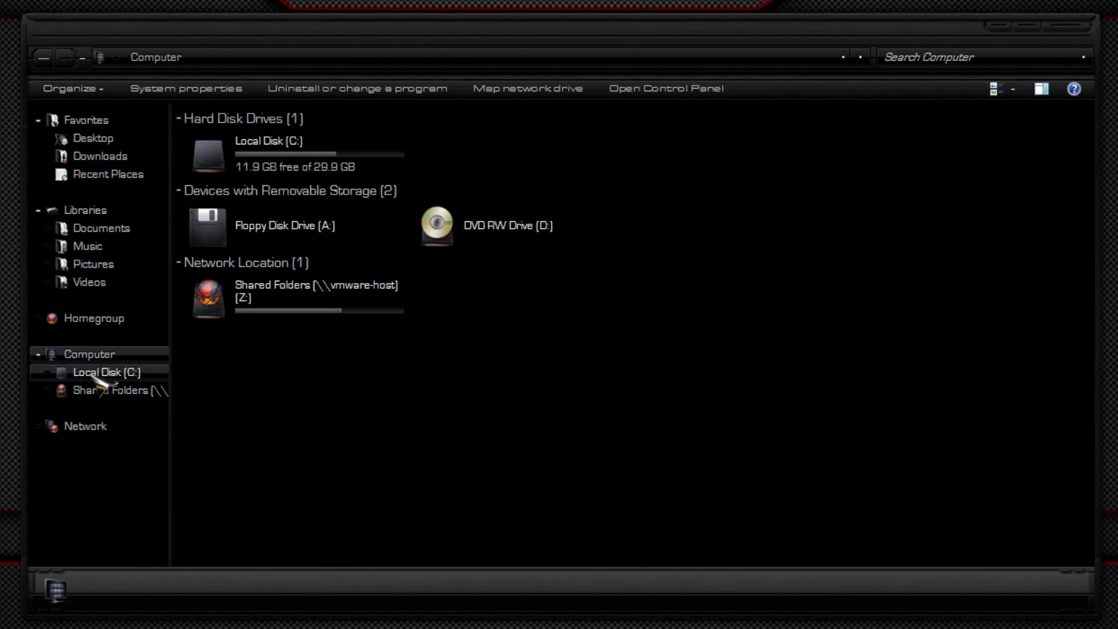
click(78, 372)
- Open Program Files, toggle back and forward, and end on Local Disk (C:)
double_click(256, 163)
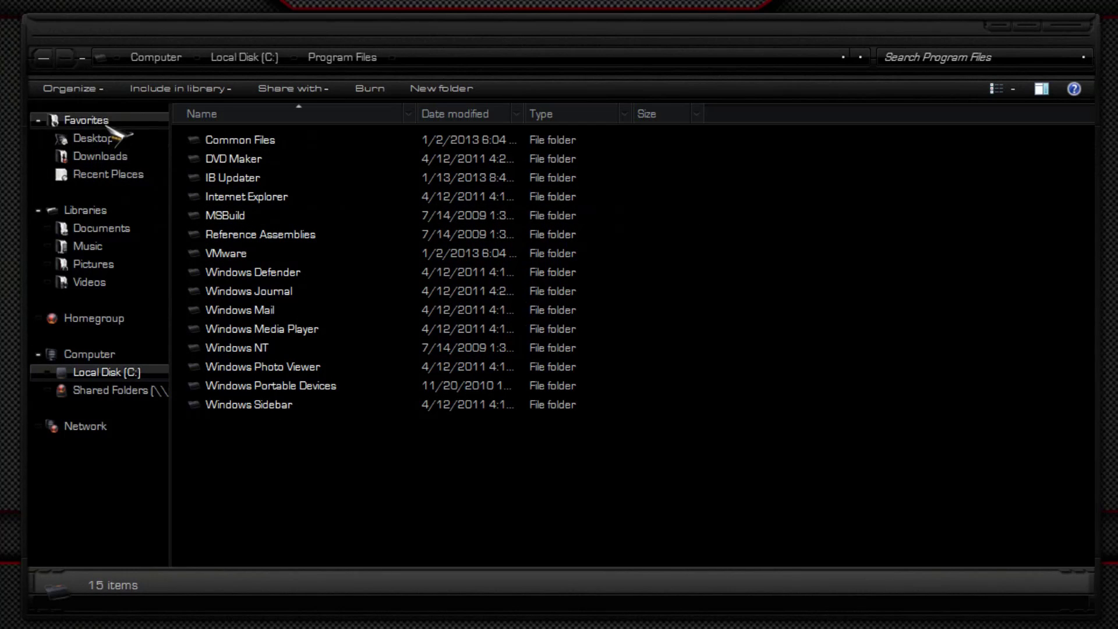
click(44, 57)
click(64, 57)
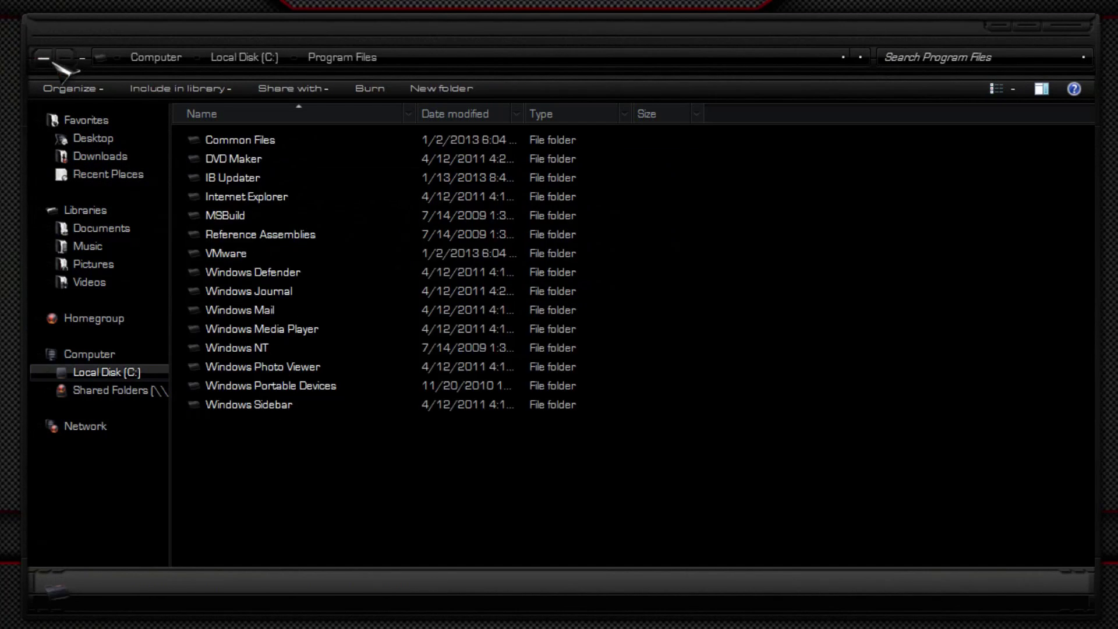
click(44, 57)
click(65, 57)
click(44, 57)
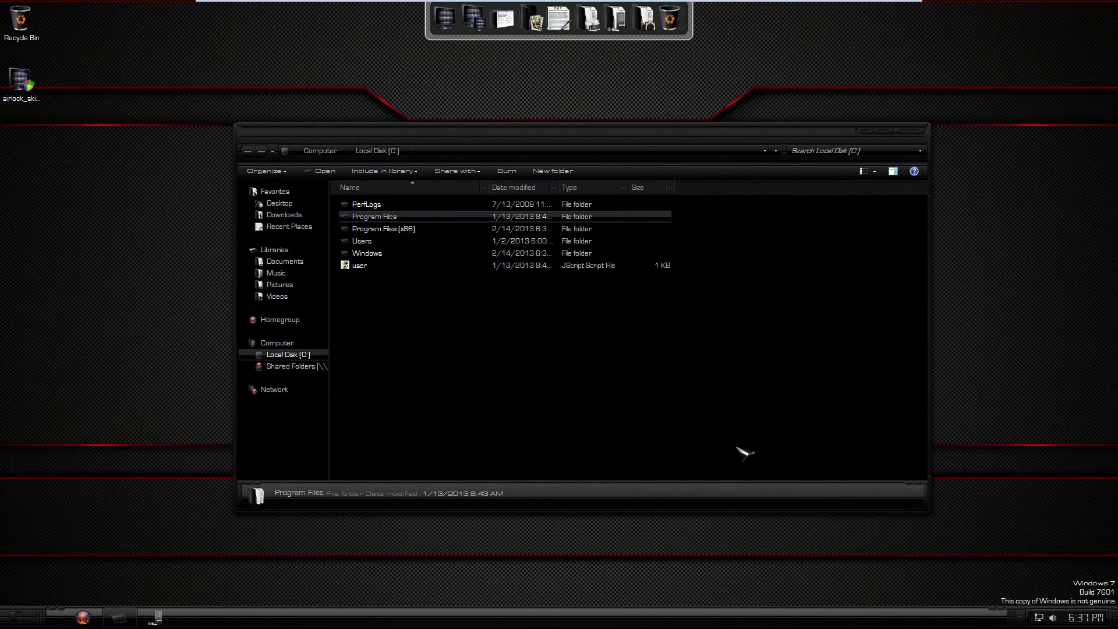
- From Computer, open the installed programs list and start uninstalling Airlock Skin Pack 1.0-X64
click(298, 344)
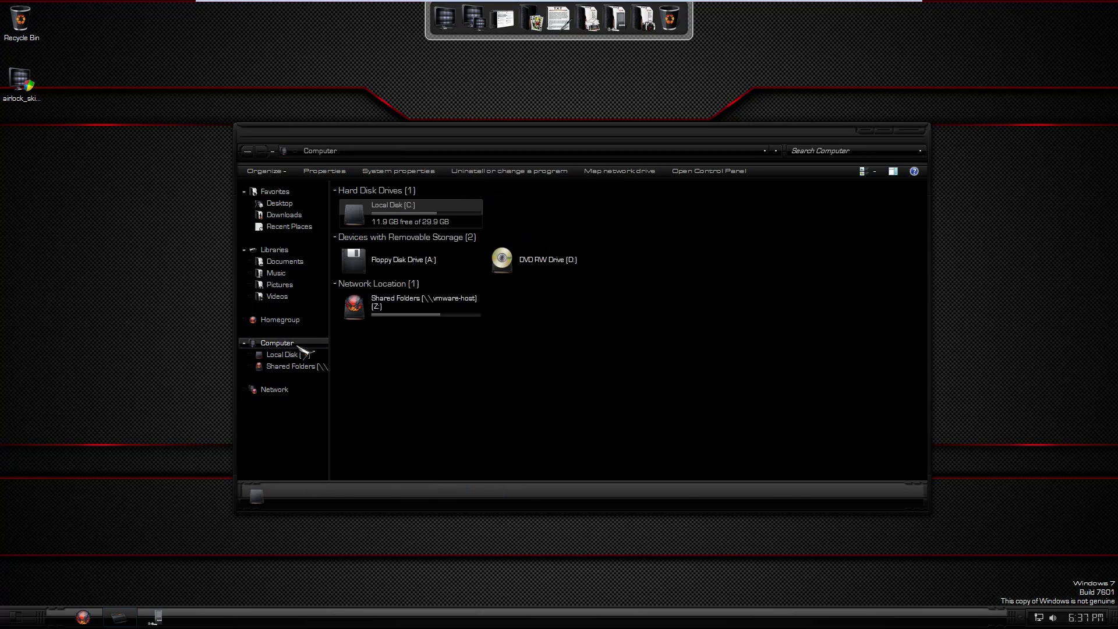
click(508, 173)
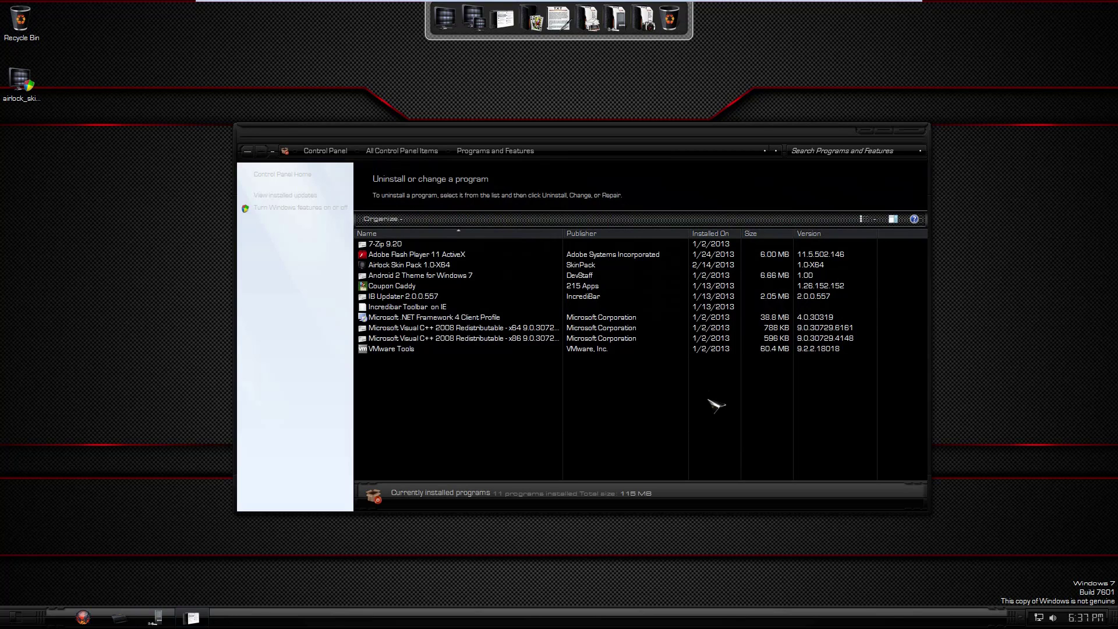
click(424, 265)
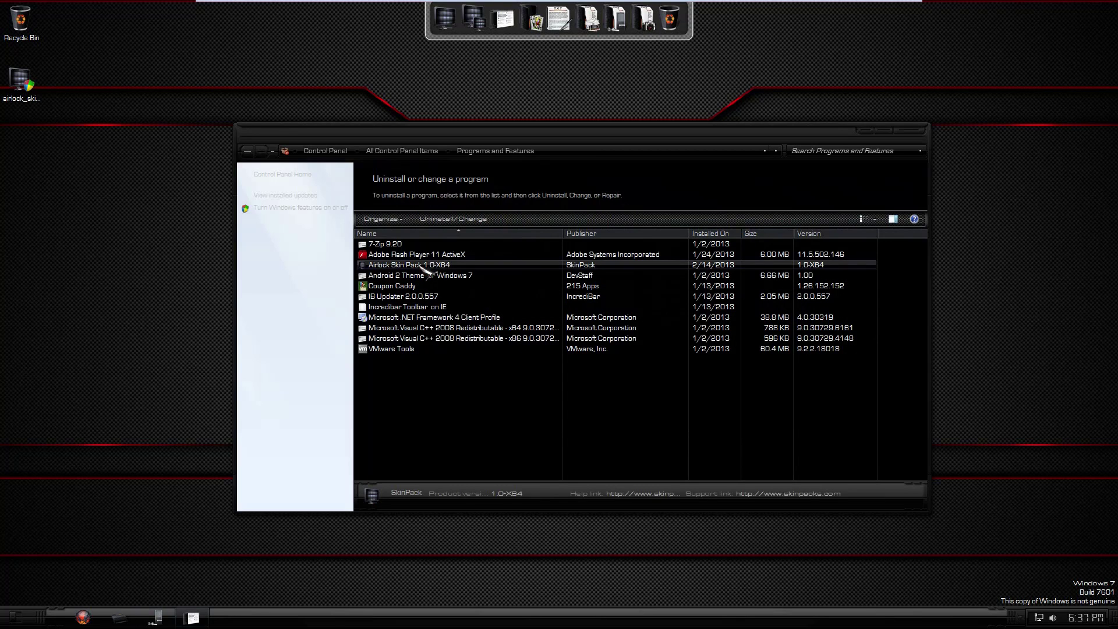
double_click(425, 267)
- Allow UAC, uninstall with Remove Uninstaller & Backup Files ticked, and confirm
click(640, 349)
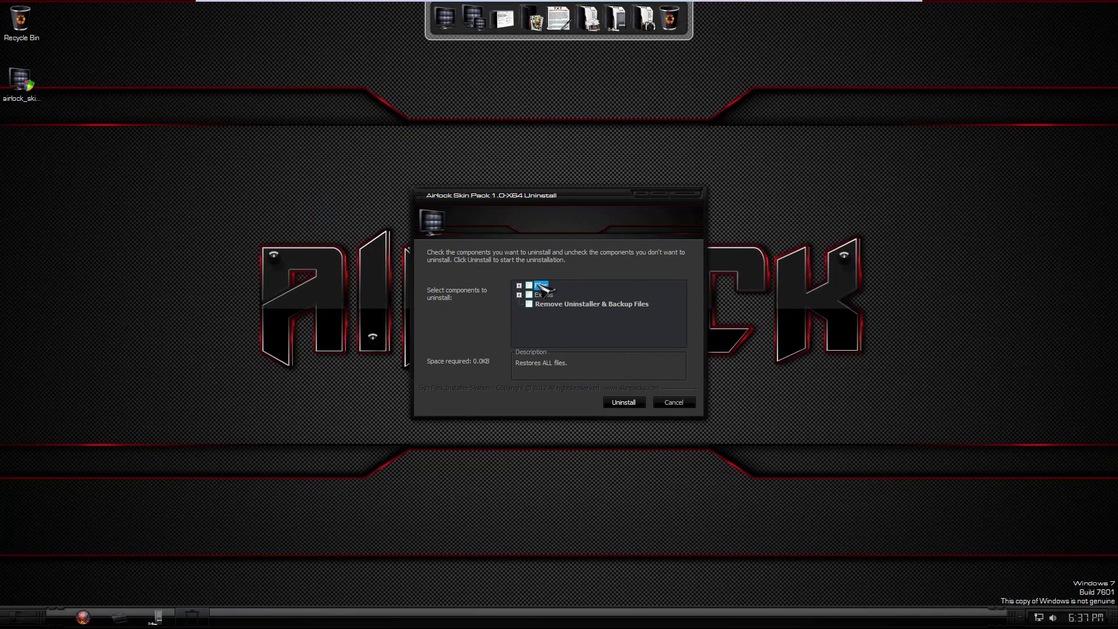
click(531, 304)
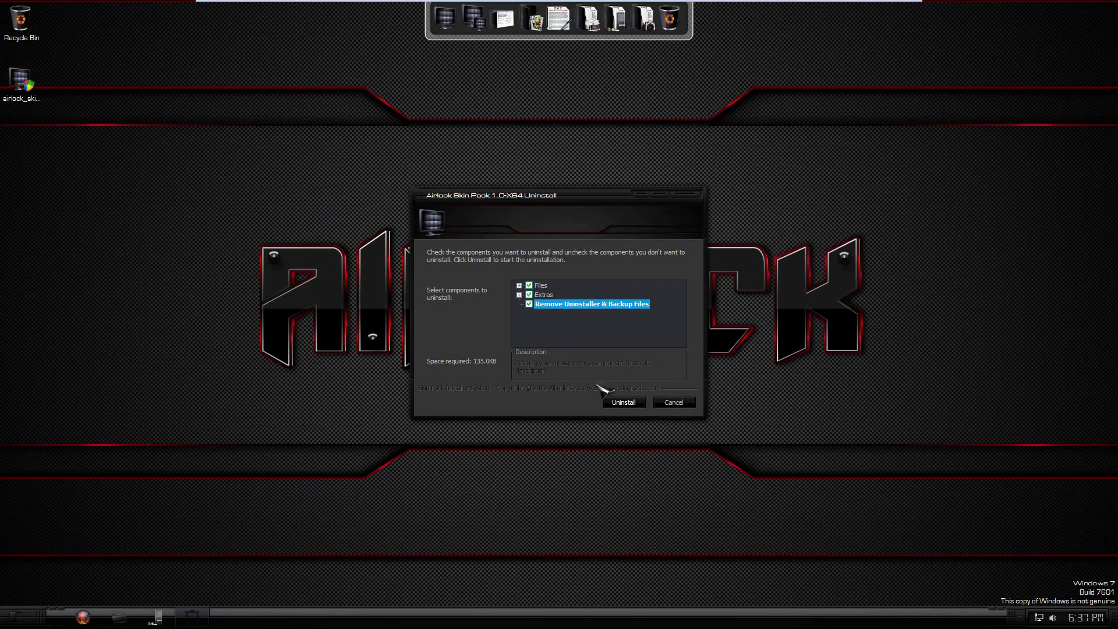
click(613, 403)
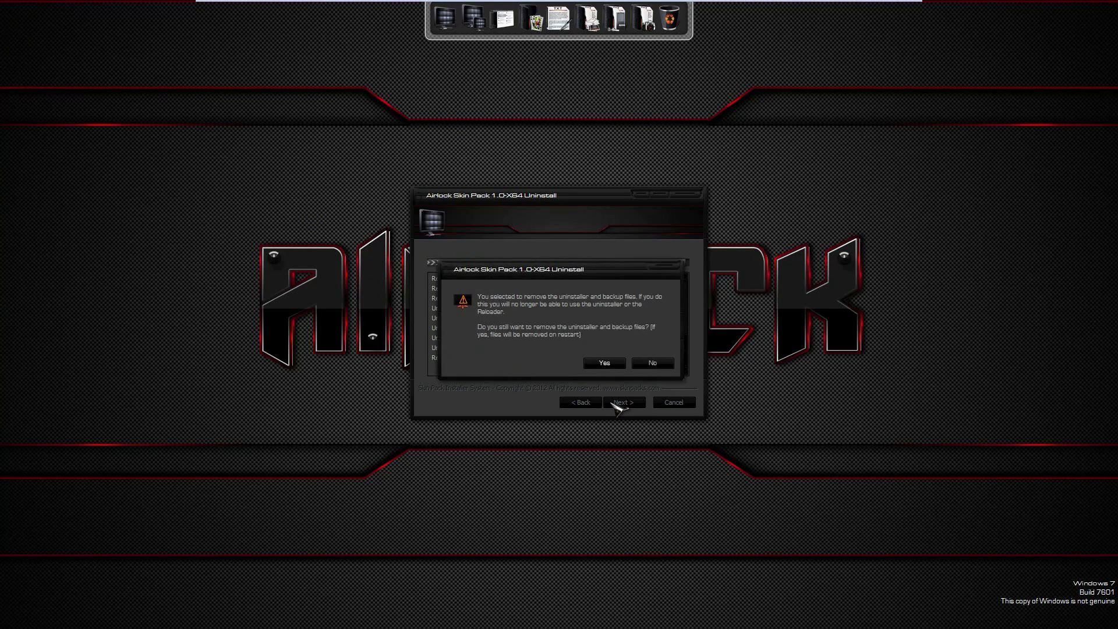
click(605, 363)
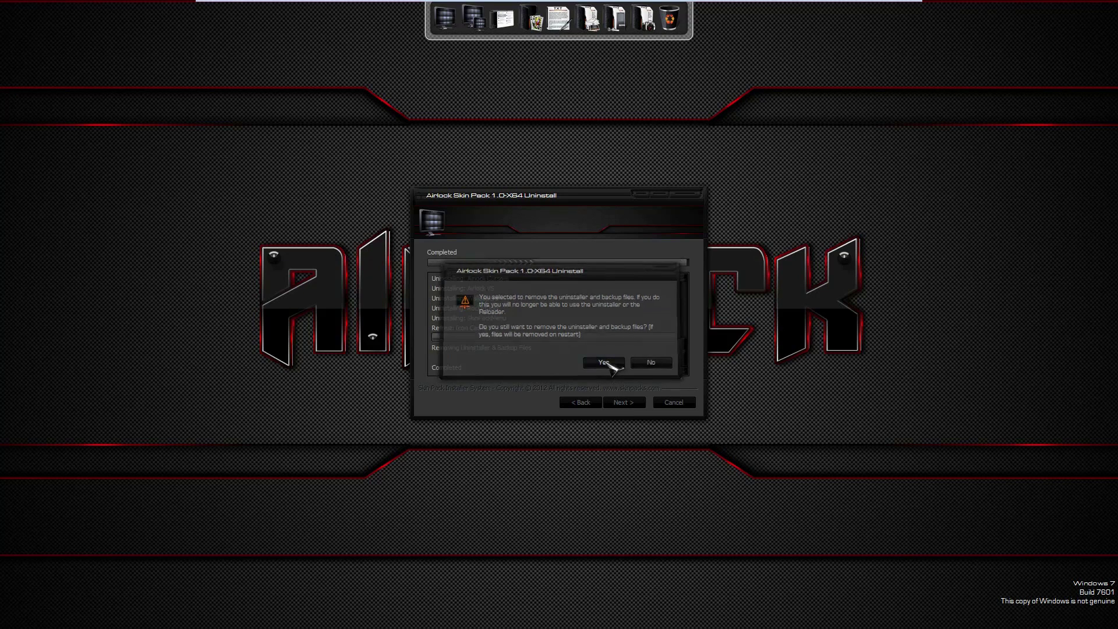
click(623, 402)
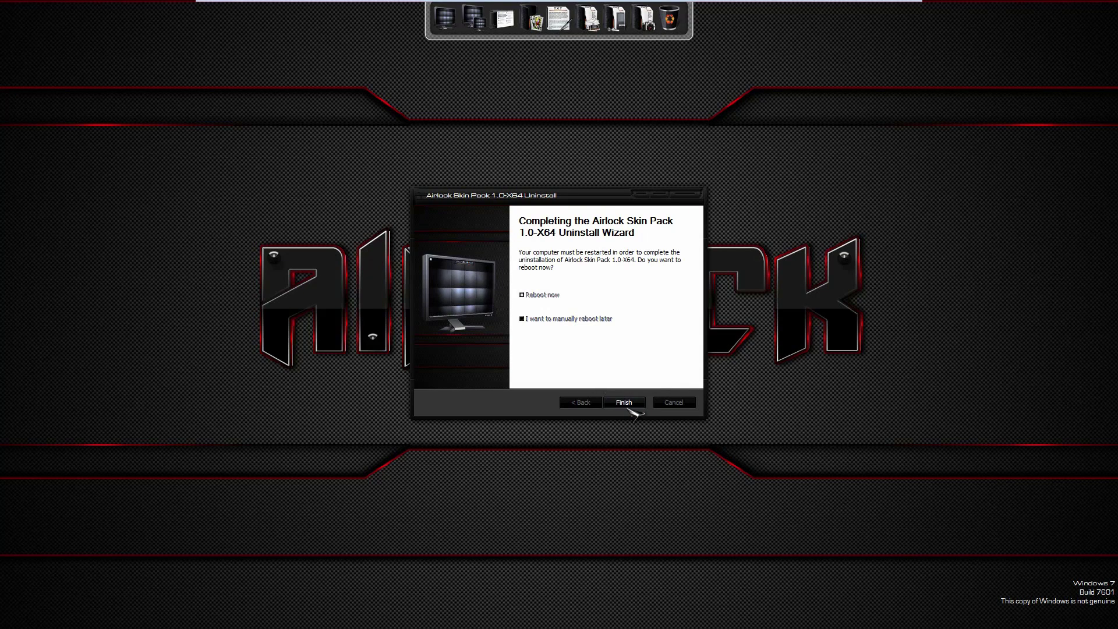